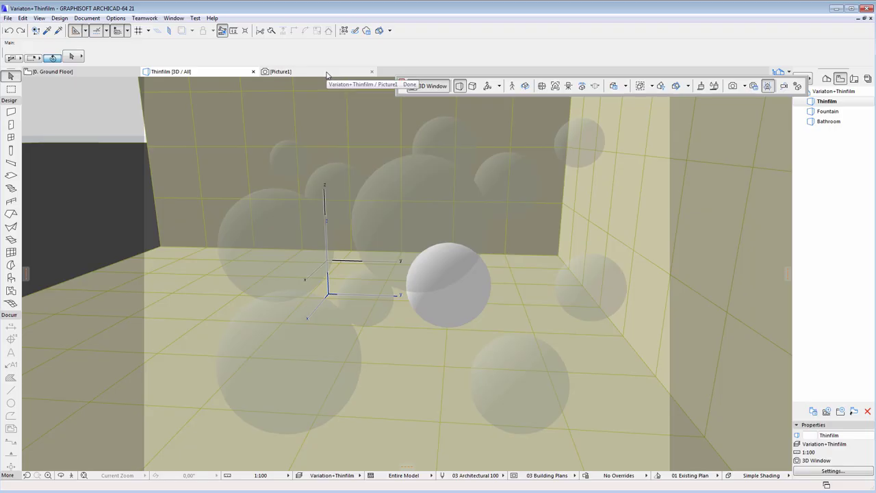
# Show the earlier 800x600 CineRender picture (Picture1) of the thin-film sphere test scene.
pyautogui.click(327, 72)
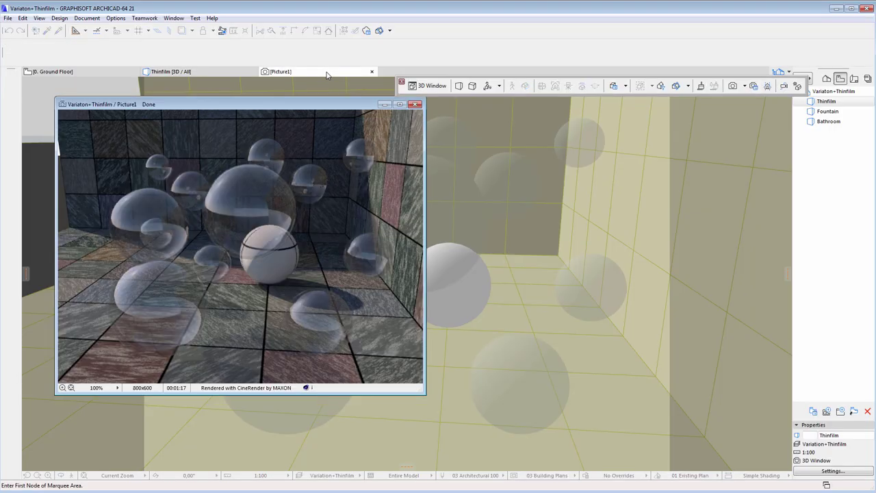
# Load the !SoapBubbles surface, disable its Color, Bump and Alpha channels, and select Reflectance.
pyautogui.click(700, 87)
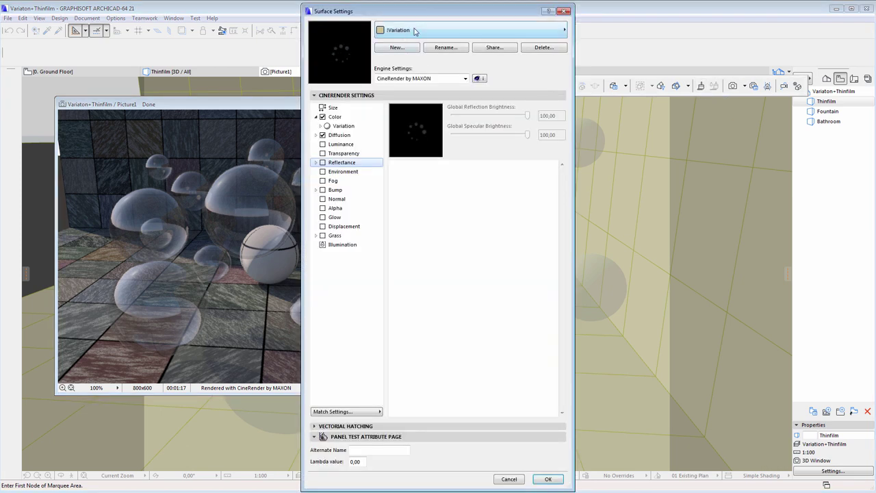
pyautogui.click(414, 30)
pyautogui.click(118, 53)
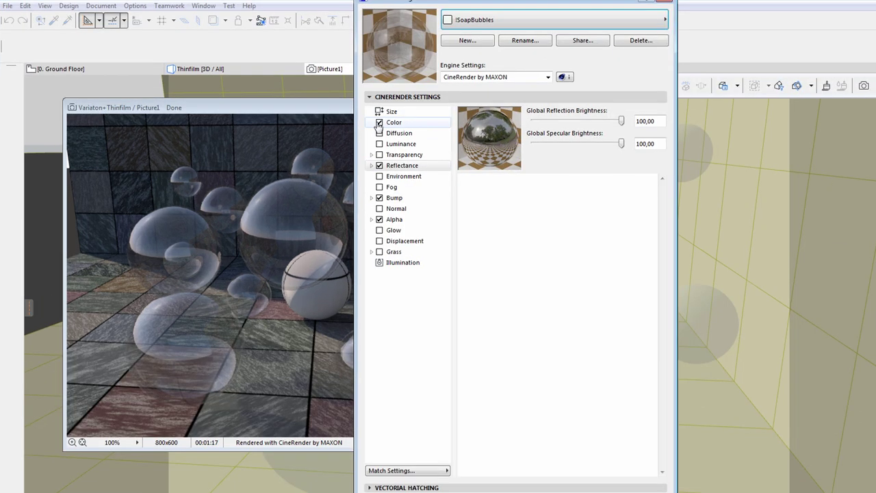
pyautogui.click(379, 122)
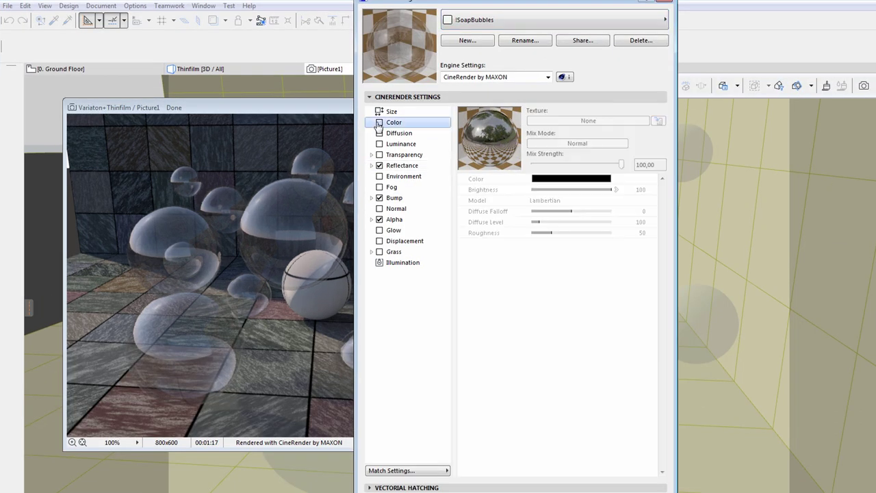
pyautogui.click(380, 198)
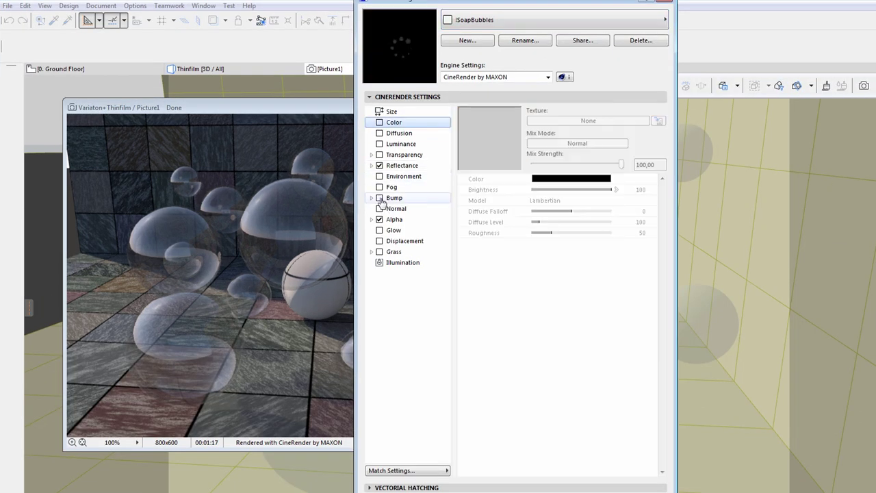
pyautogui.click(380, 219)
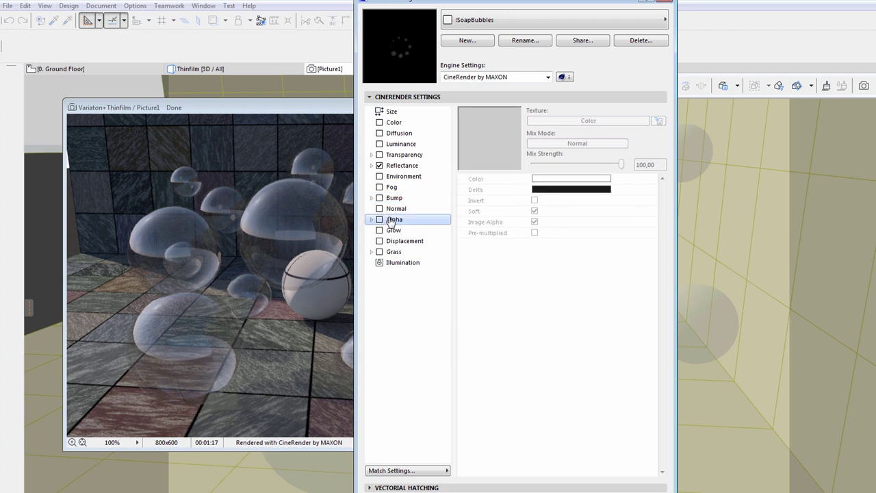
pyautogui.click(411, 167)
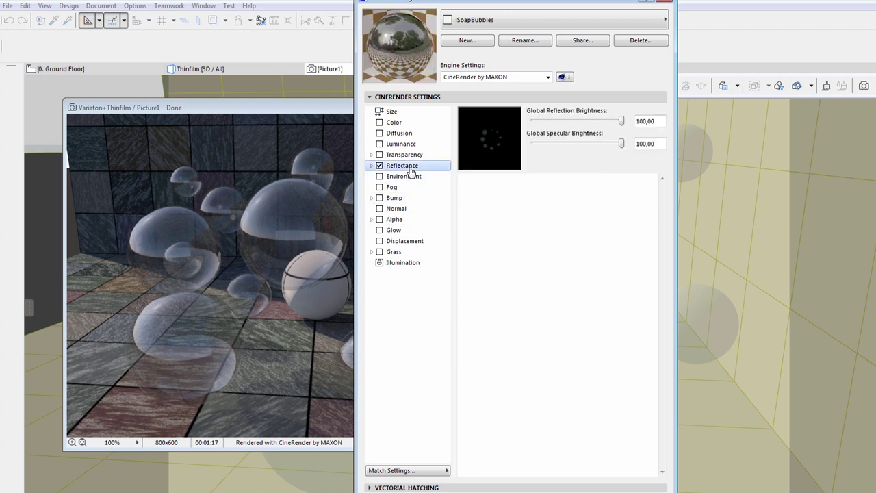
# Delete both legacy reflectance layers and add a single Beckmann layer at Amount 100.
pyautogui.click(371, 166)
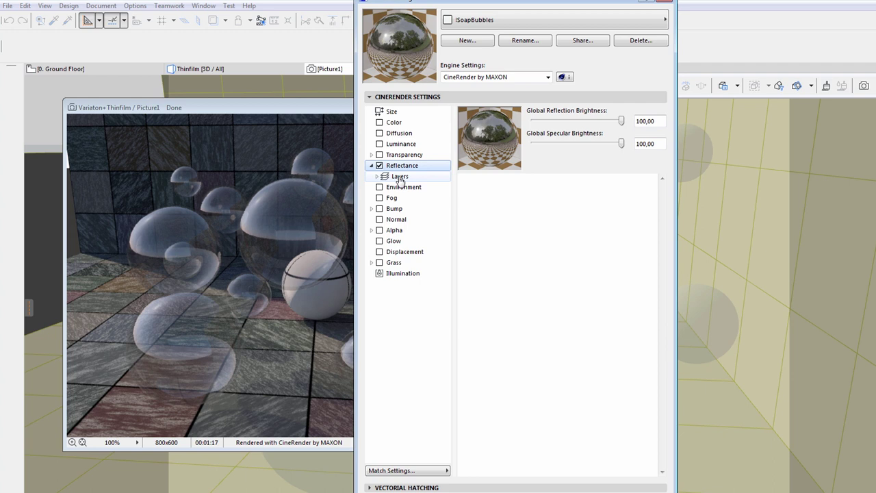
pyautogui.click(400, 176)
pyautogui.click(552, 165)
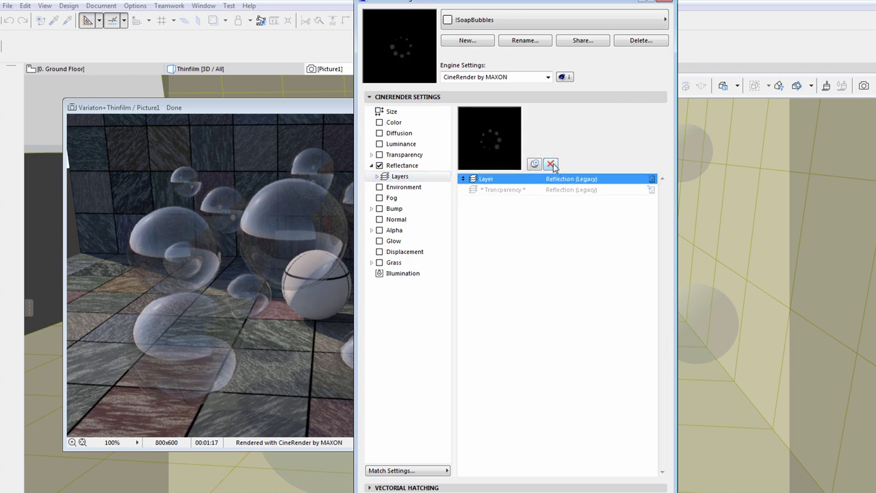
pyautogui.click(552, 165)
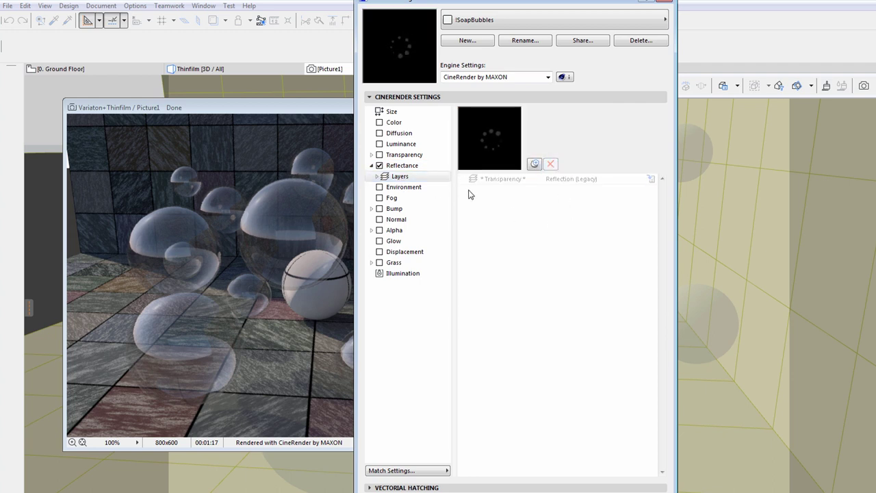
pyautogui.click(535, 164)
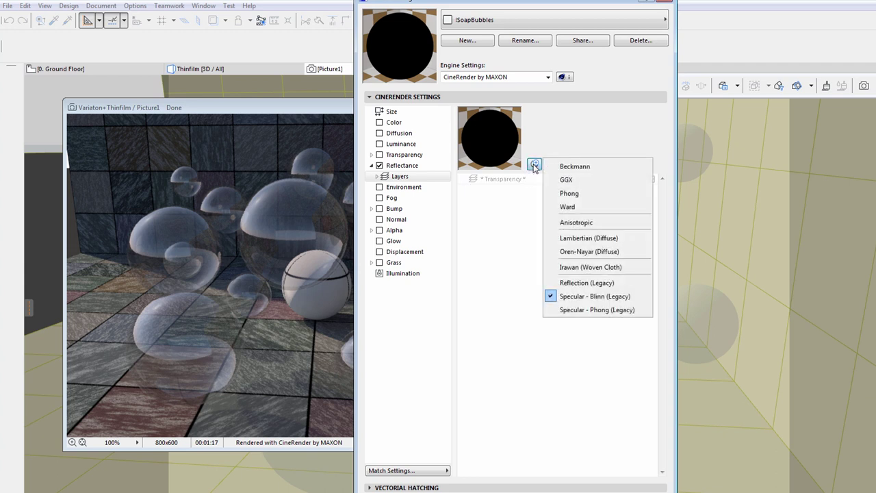
pyautogui.click(571, 167)
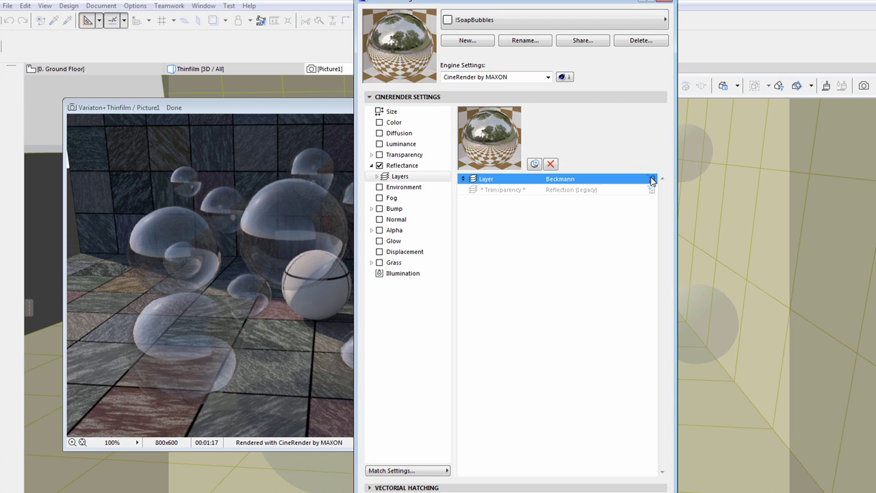
pyautogui.click(652, 180)
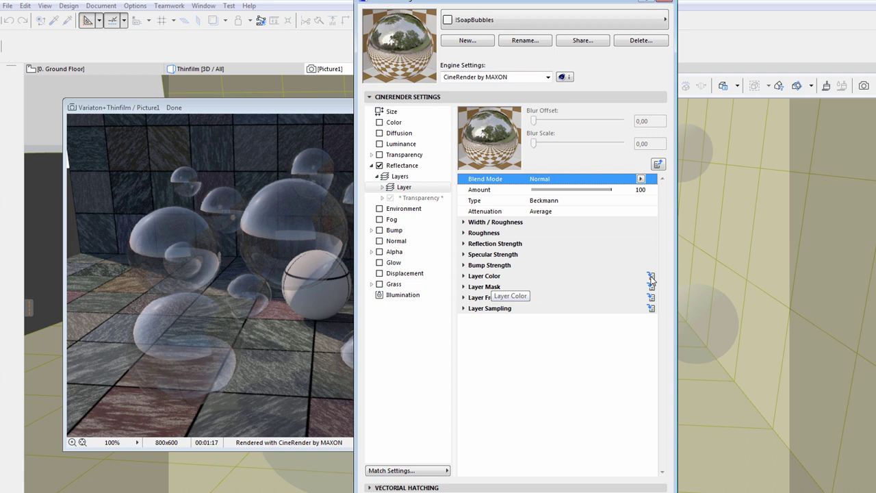
# Texture the Beckmann layer colour with Shader Effects > Thinfilm, Mix Mode Add, Brightness 43.
pyautogui.click(651, 277)
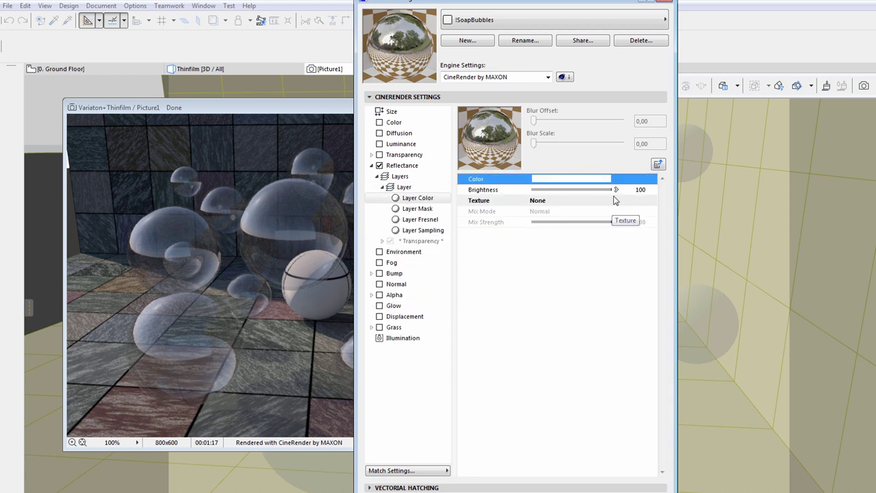
pyautogui.click(633, 200)
pyautogui.click(545, 184)
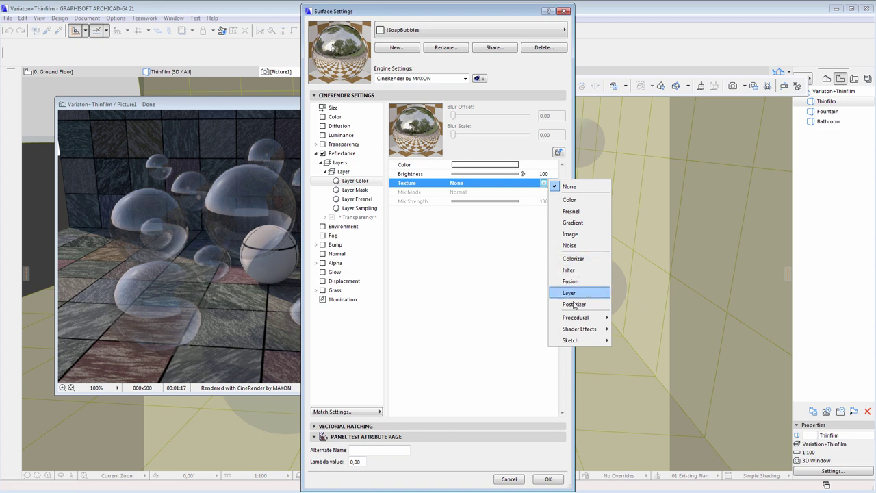
pyautogui.moveTo(581, 339)
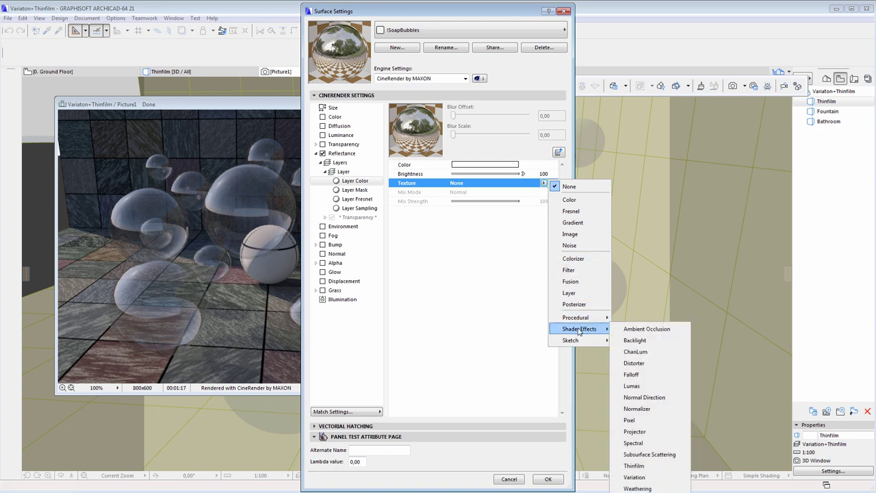
pyautogui.click(634, 465)
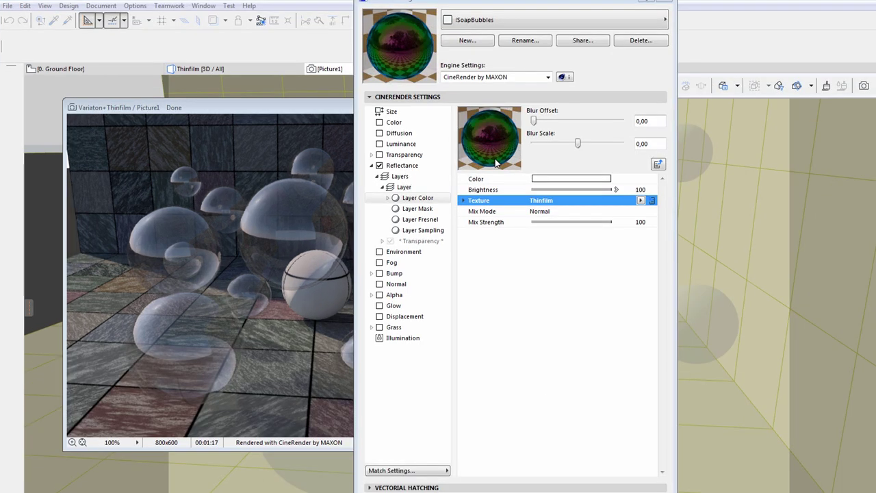
pyautogui.click(596, 212)
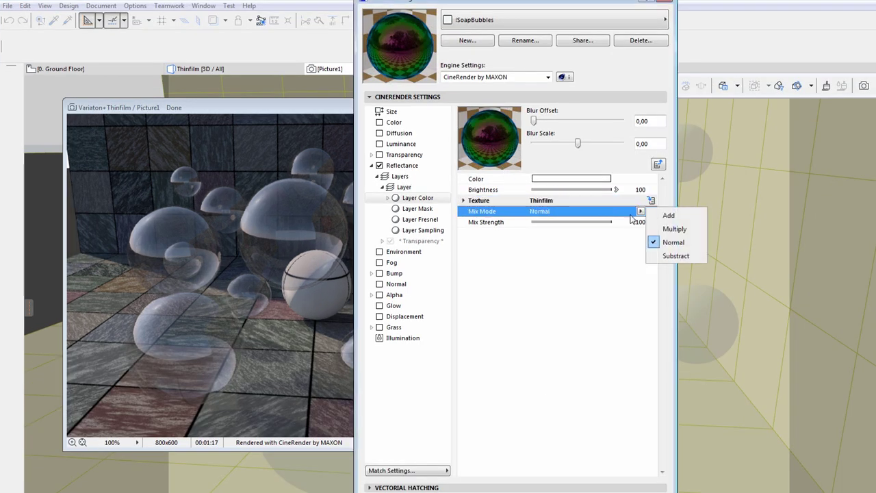
pyautogui.click(665, 217)
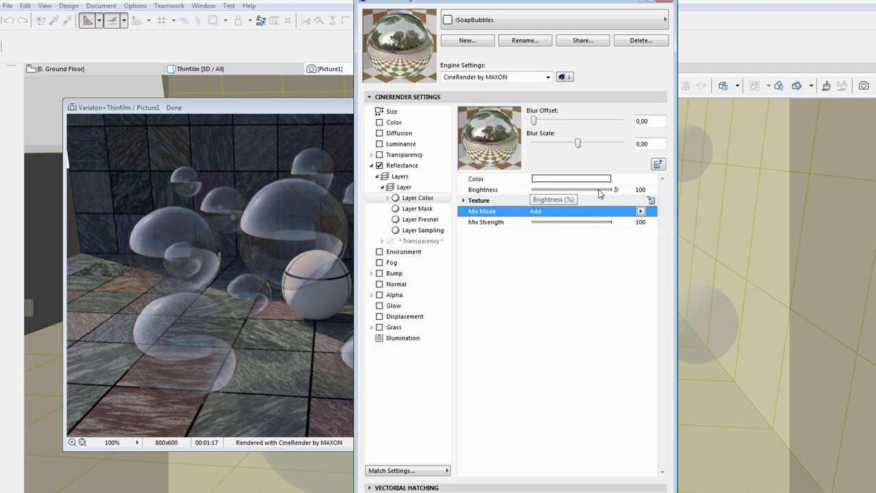
pyautogui.moveTo(603, 194); pyautogui.dragTo(567, 190)
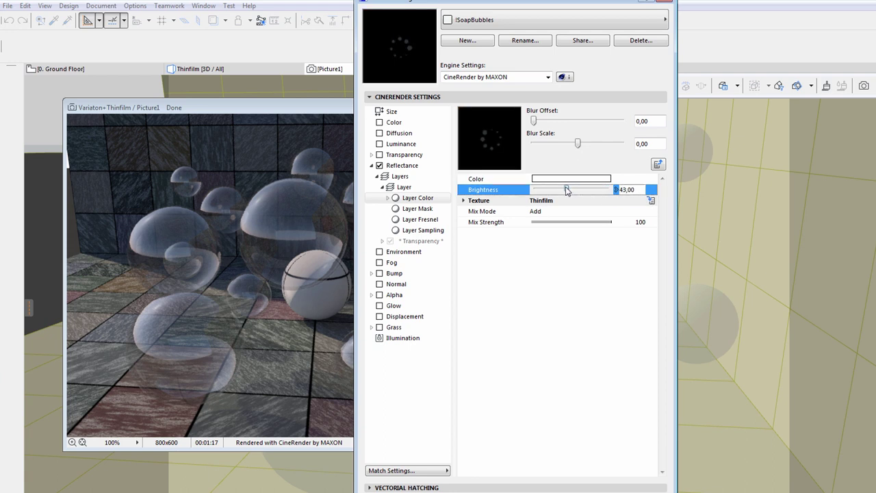
# Open the Thinfilm shader and try a 600 nm thickness, then restore 500 nm.
pyautogui.click(653, 202)
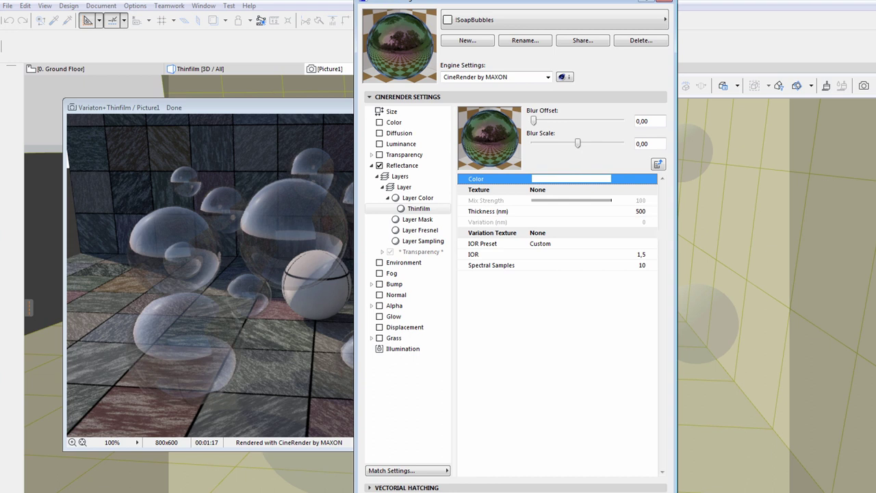
pyautogui.click(620, 211)
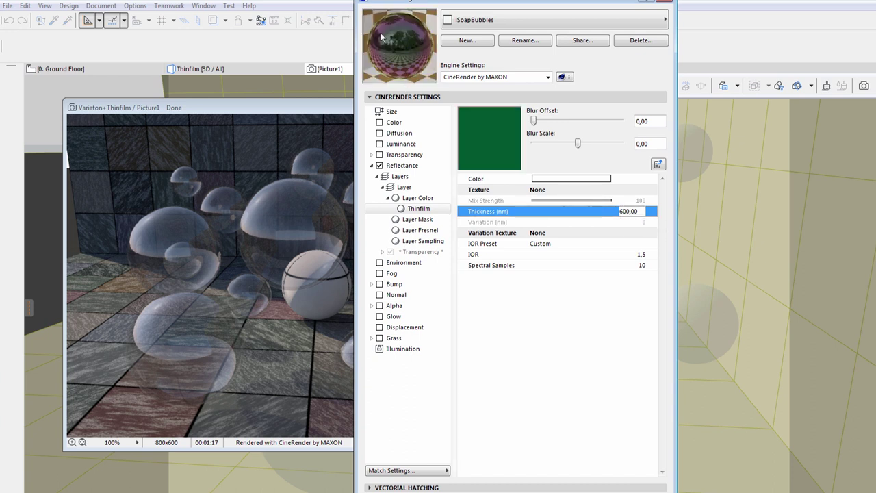
pyautogui.click(621, 210)
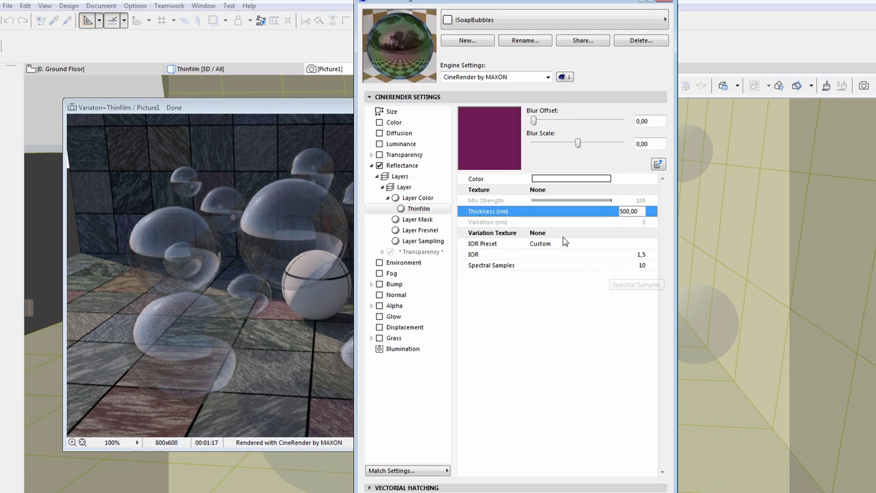
# Give the Thinfilm shader a Noise texture of the Gaseous type.
pyautogui.click(645, 192)
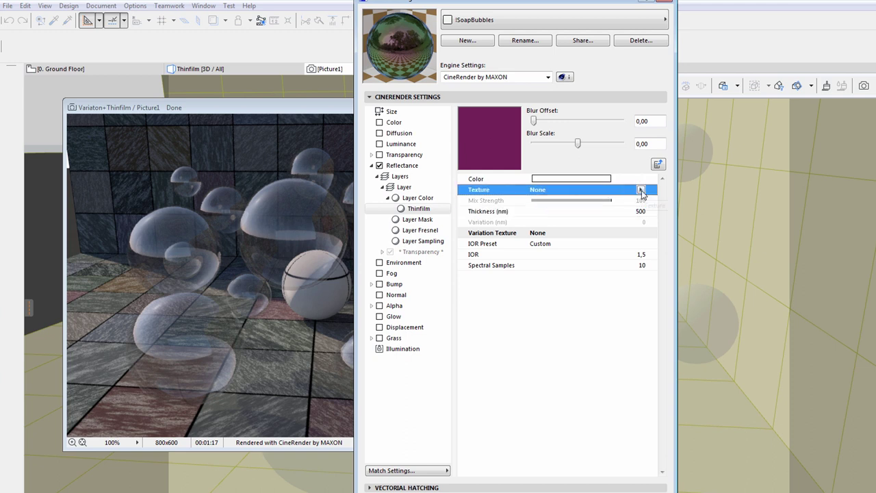
pyautogui.click(641, 191)
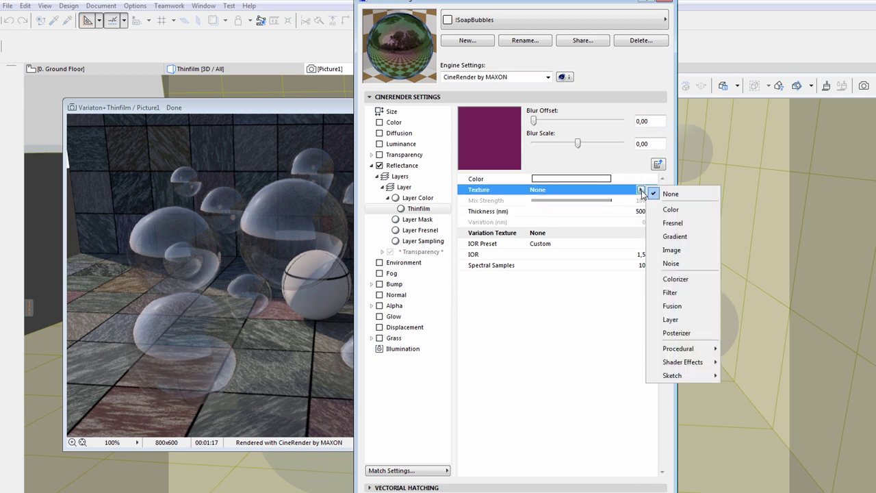
pyautogui.click(679, 264)
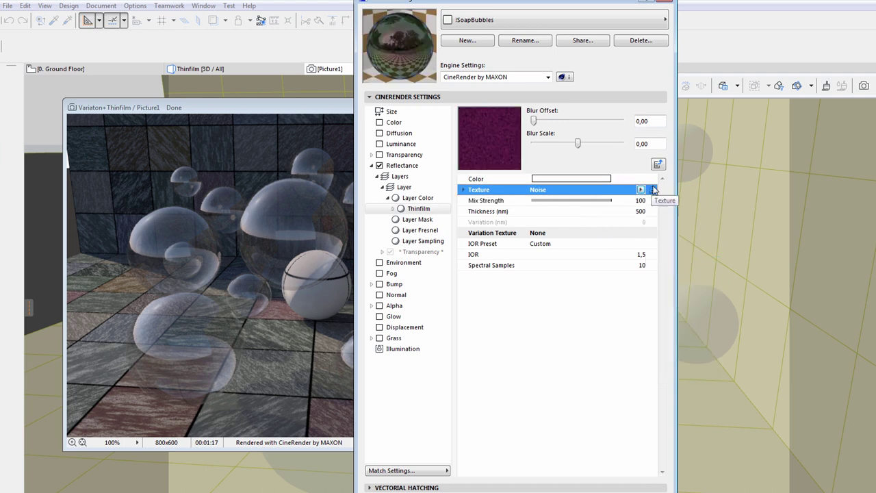
pyautogui.click(464, 190)
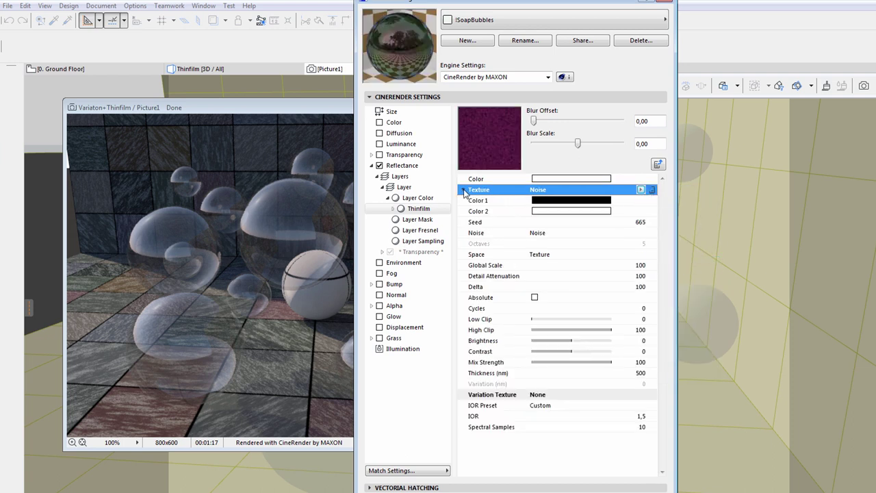
pyautogui.click(538, 233)
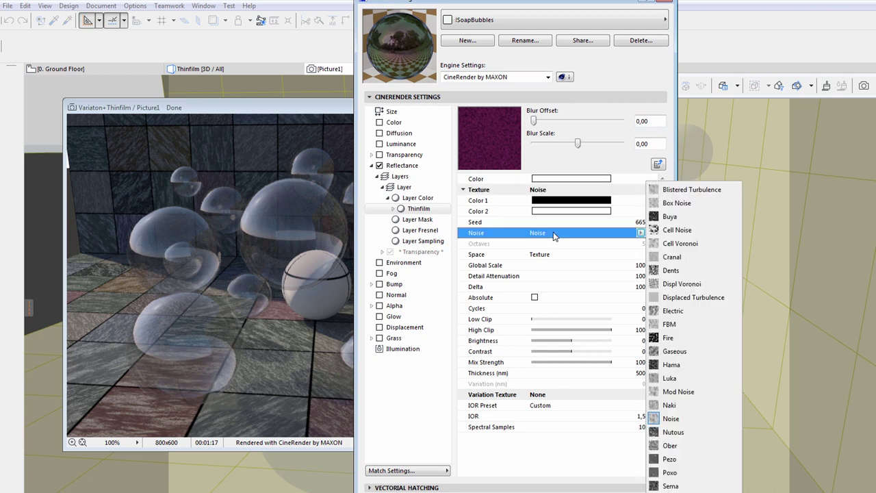
pyautogui.click(663, 352)
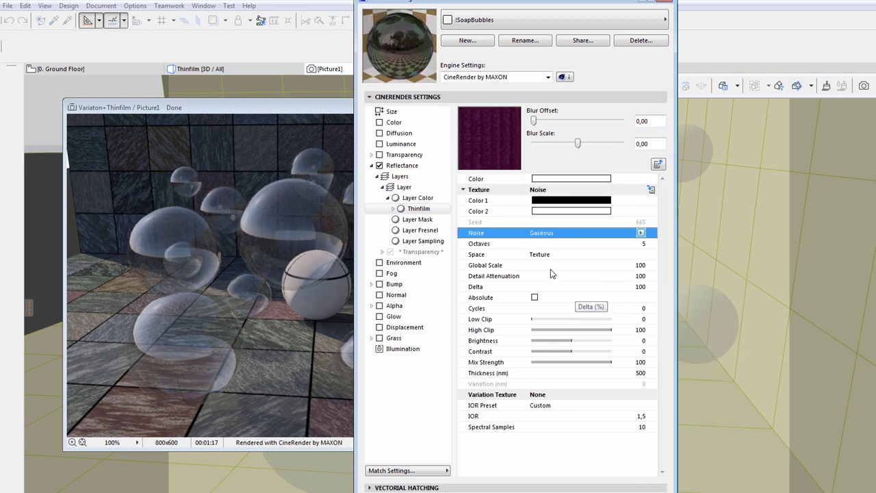
# Set the noise to 8 octaves in Object space.
pyautogui.click(642, 243)
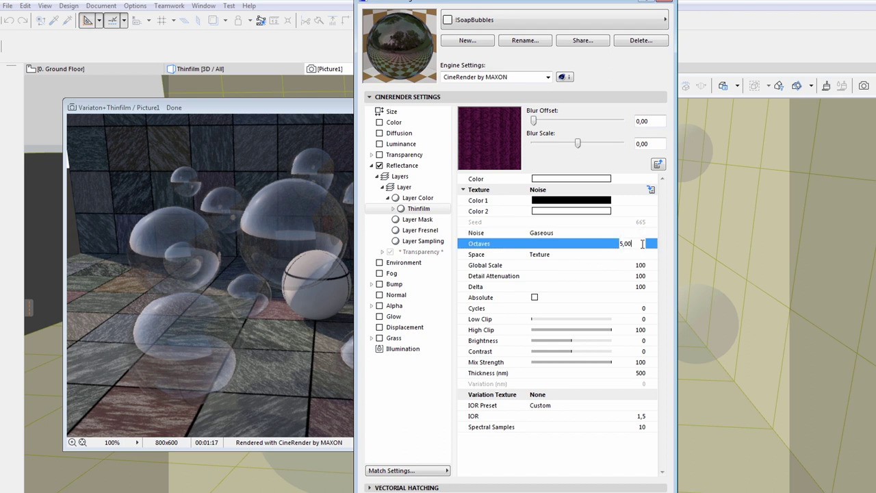
pyautogui.write('8')
pyautogui.press('Return')
pyautogui.click(570, 254)
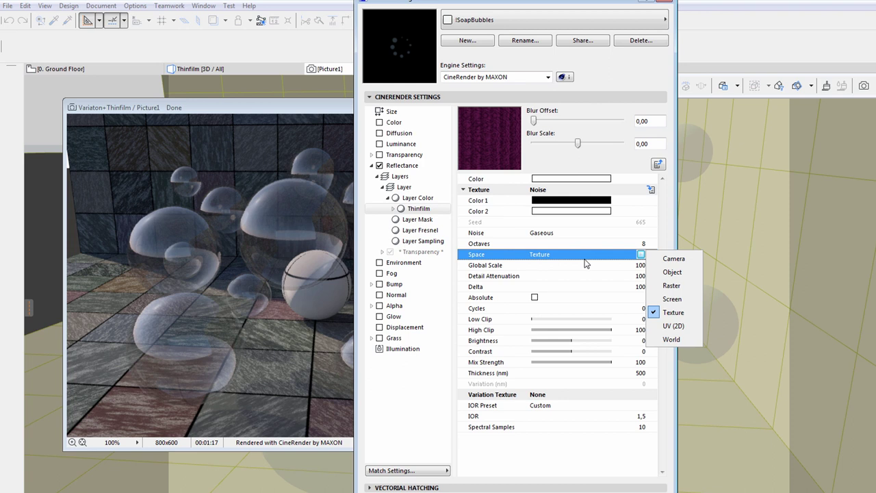
pyautogui.click(678, 272)
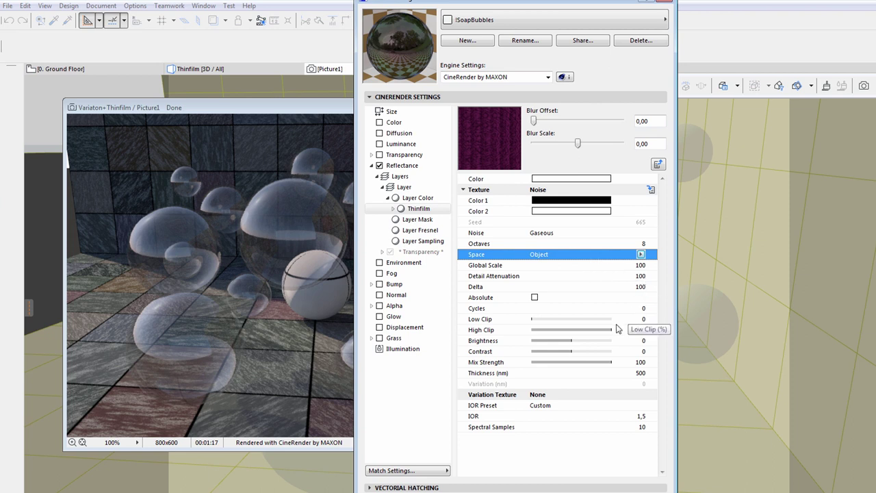
# Set the noise Brightness to 12 and Contrast to 72.
pyautogui.click(643, 342)
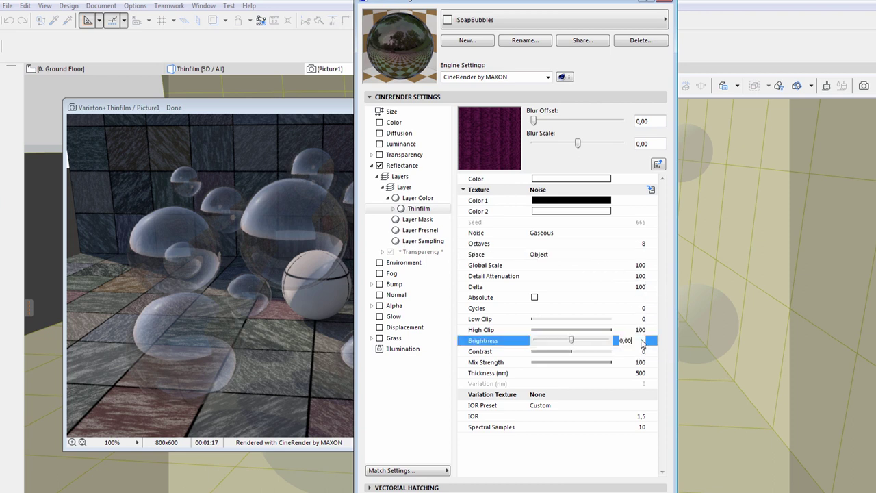
pyautogui.doubleClick(642, 341)
pyautogui.write('12')
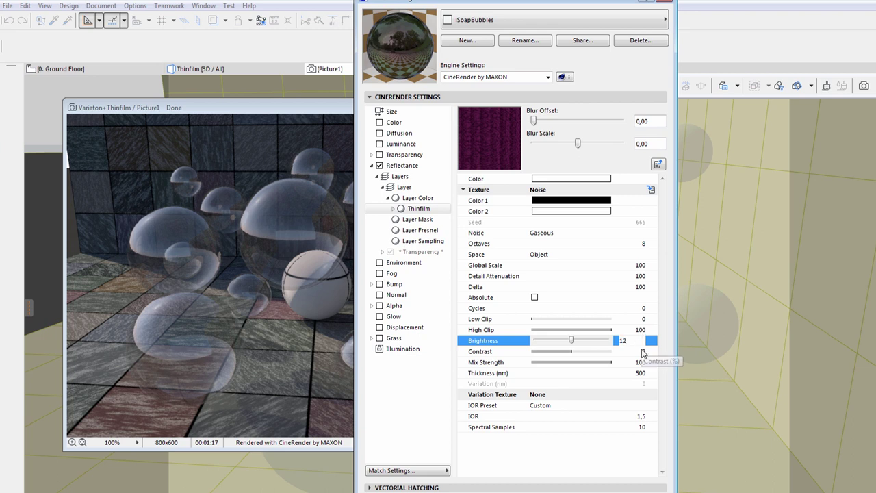
pyautogui.click(644, 351)
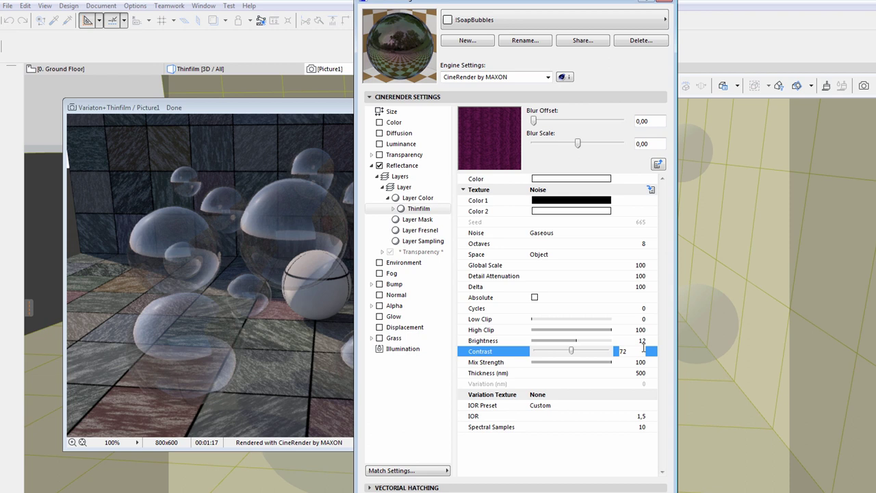
pyautogui.press('Return')
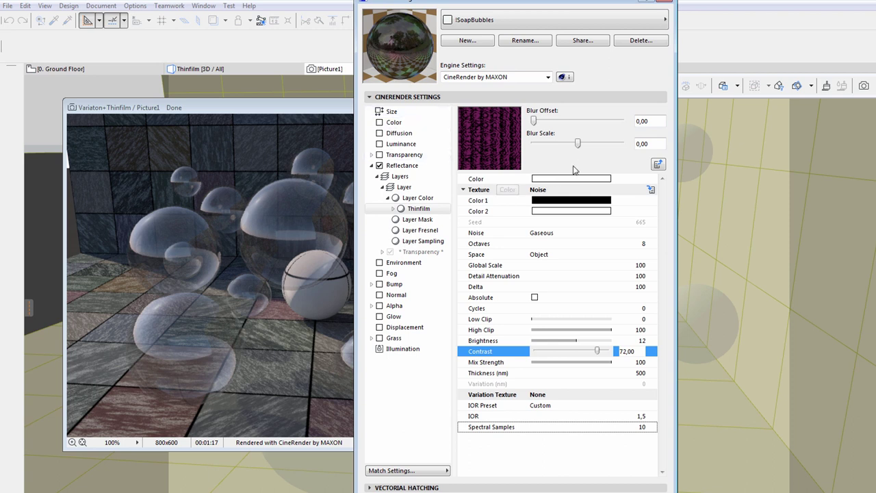
# Return to the Beckmann layer level and switch its Attenuation from Average to Additive.
pyautogui.click(658, 167)
pyautogui.click(658, 167)
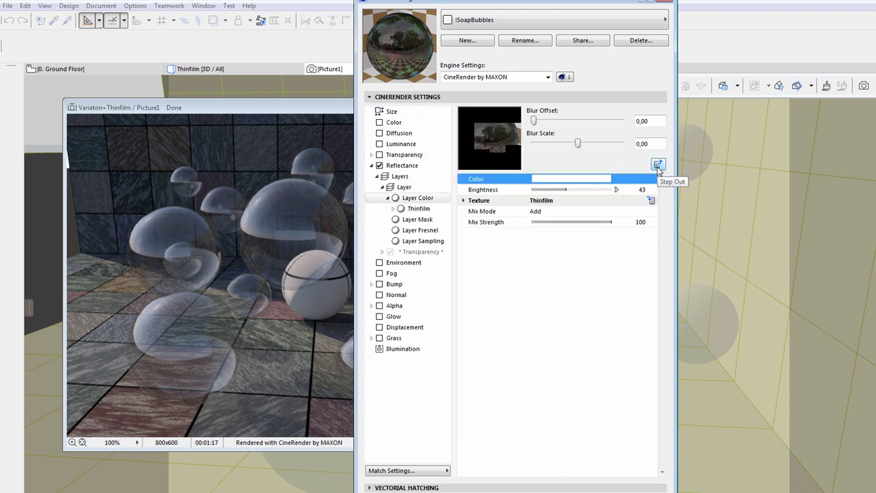
pyautogui.click(658, 166)
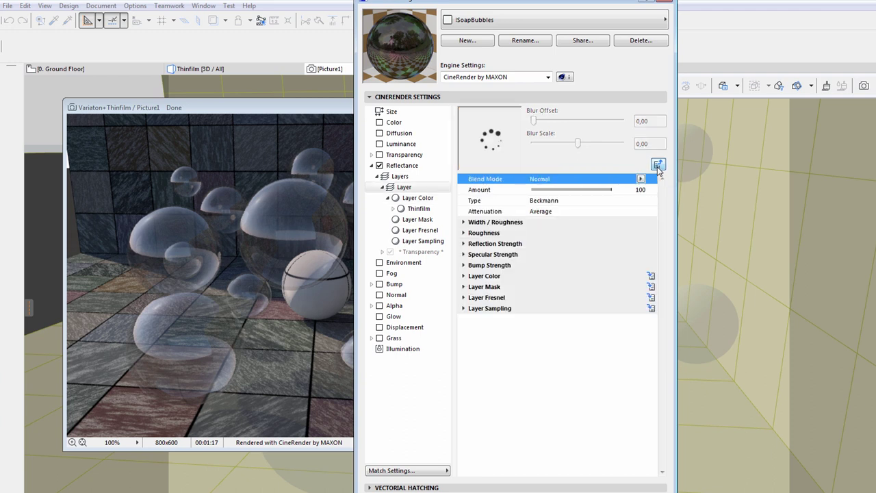
pyautogui.click(464, 277)
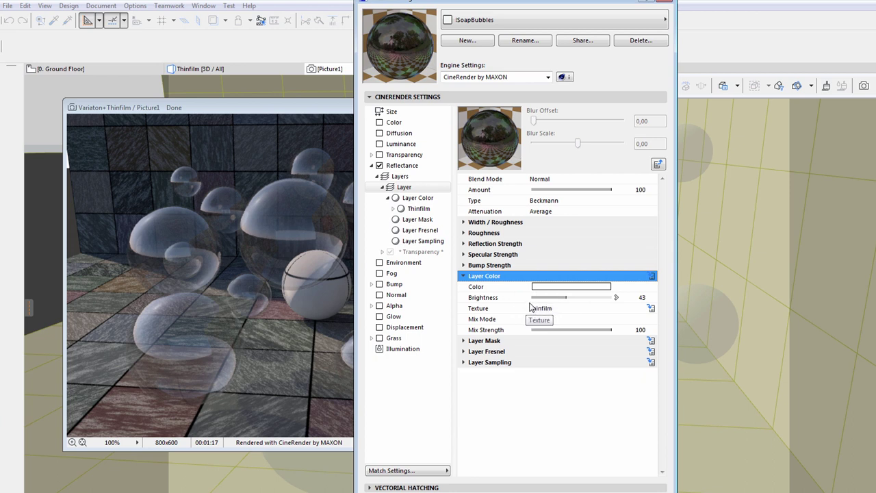
pyautogui.click(564, 214)
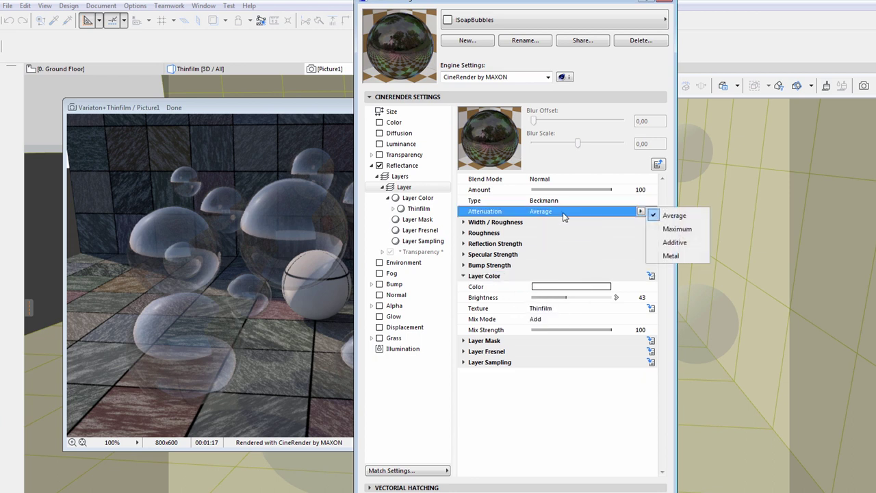
pyautogui.click(687, 244)
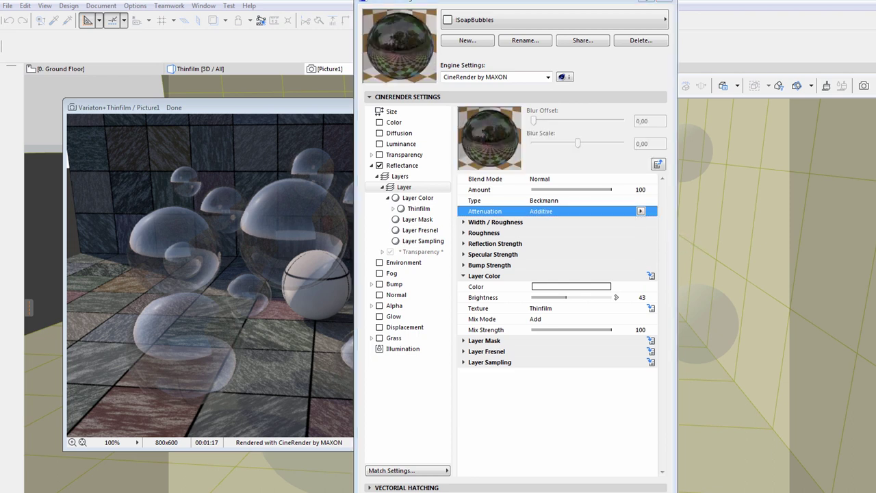
# Turn on Transparency with no texture and a white colour.
pyautogui.click(379, 156)
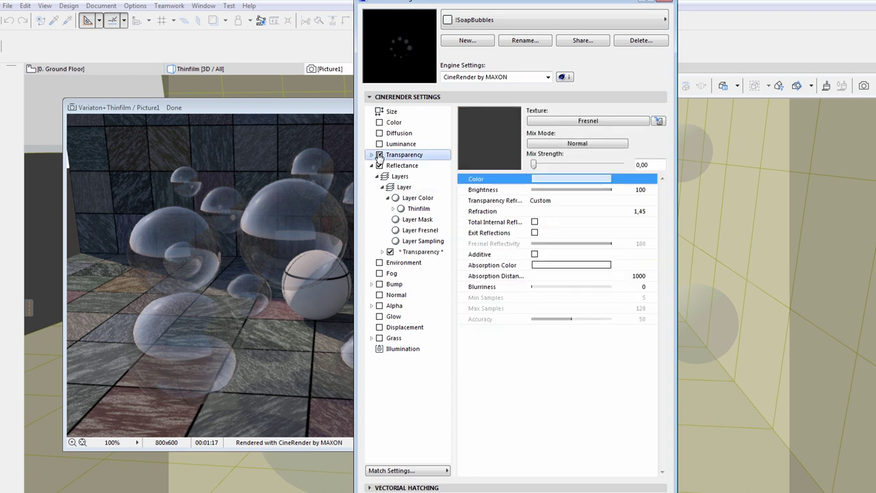
pyautogui.click(580, 121)
pyautogui.click(701, 124)
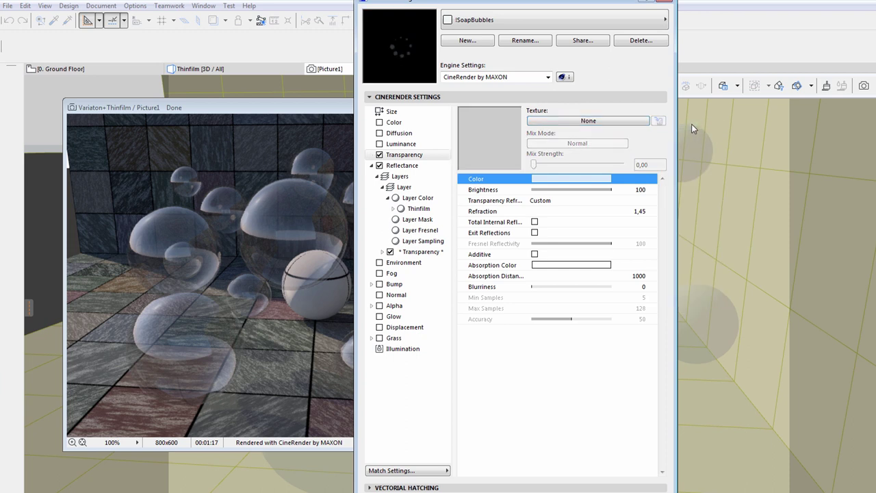
pyautogui.click(591, 179)
pyautogui.click(629, 163)
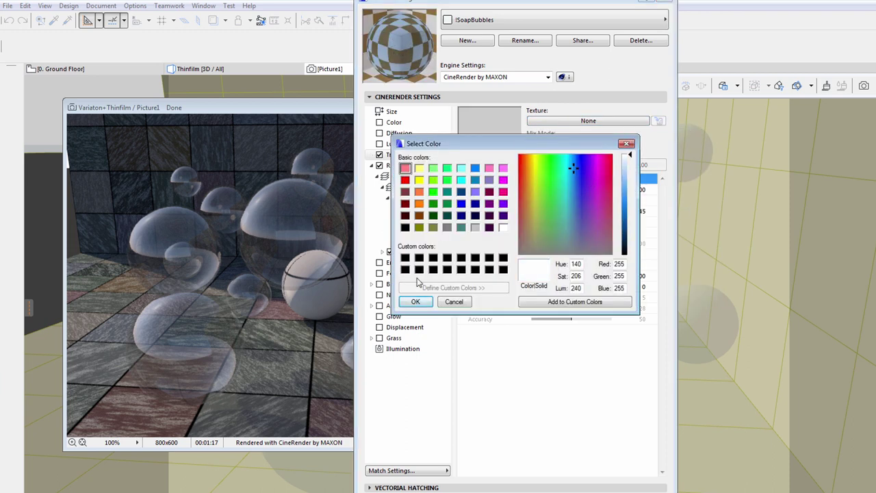
pyautogui.click(416, 301)
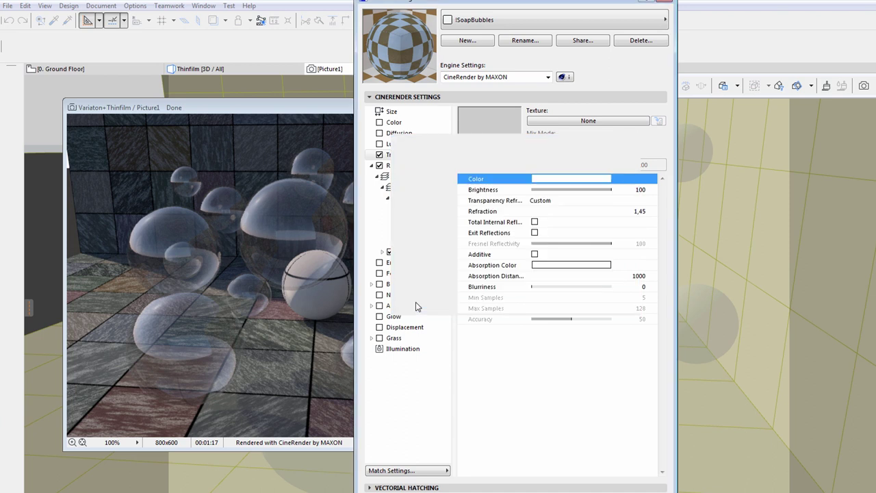
# Set transparency Brightness 90, Refraction 1,01, with Total Internal Reflection, Exit Reflections and Additive on.
pyautogui.click(640, 190)
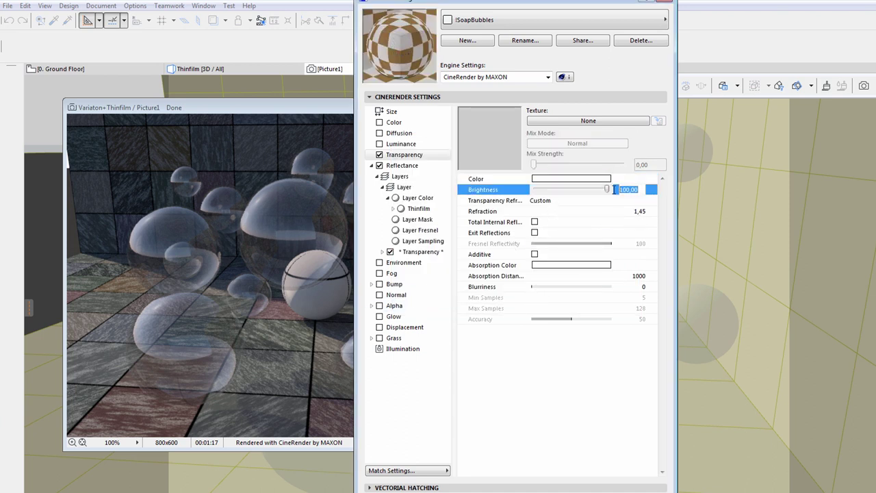
pyautogui.write('90')
pyautogui.click(561, 377)
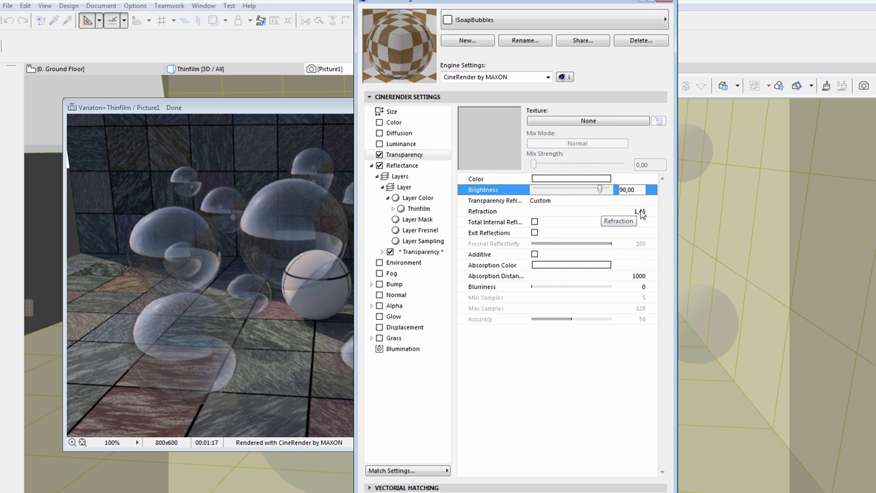
pyautogui.click(642, 214)
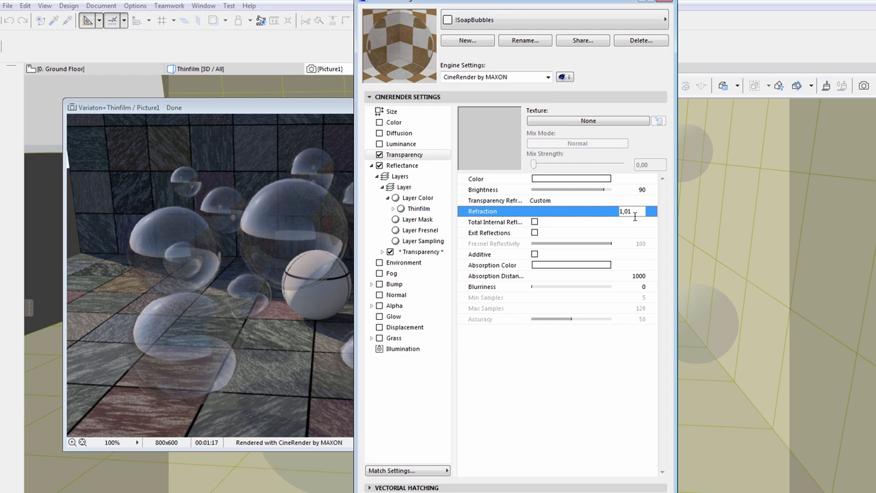
pyautogui.click(535, 222)
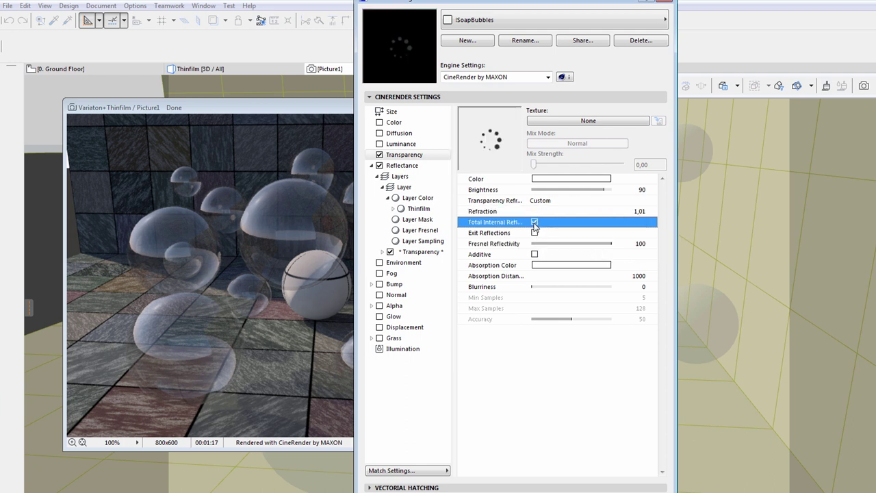
pyautogui.click(535, 232)
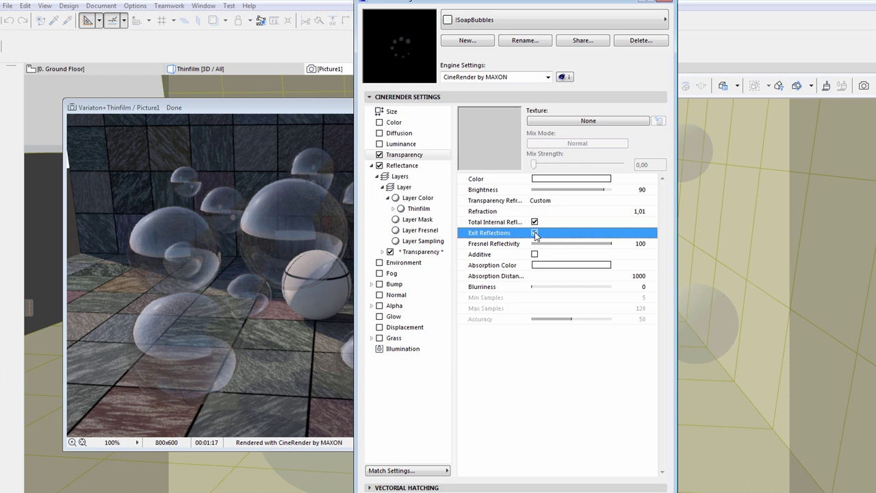
pyautogui.click(535, 255)
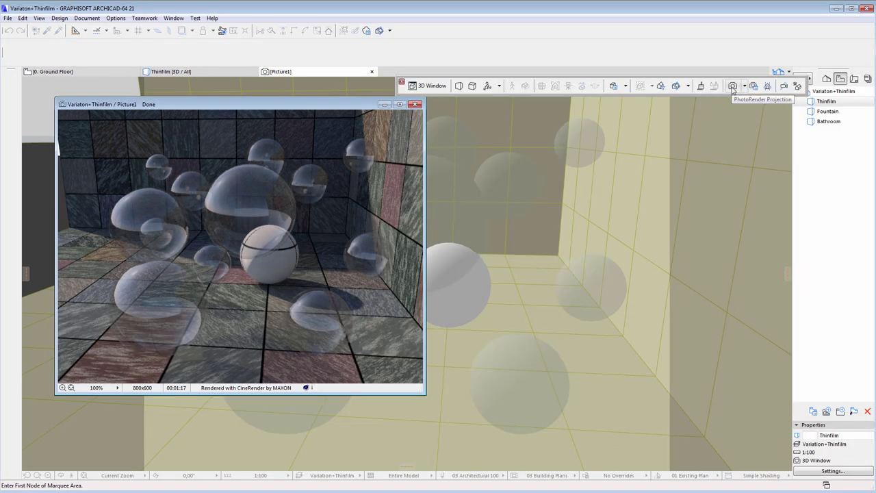
# Render the test scene as Picture2 with the iridescent bubble material, then open the Fountain view.
pyautogui.click(733, 86)
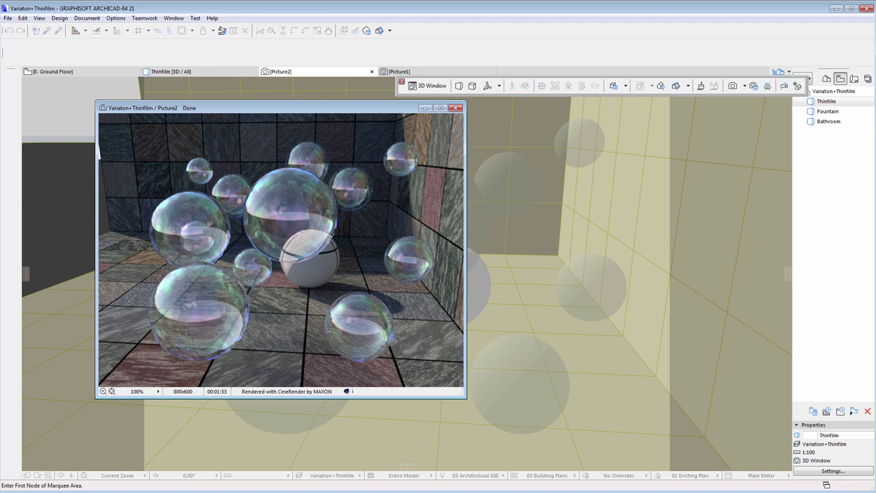
pyautogui.doubleClick(827, 112)
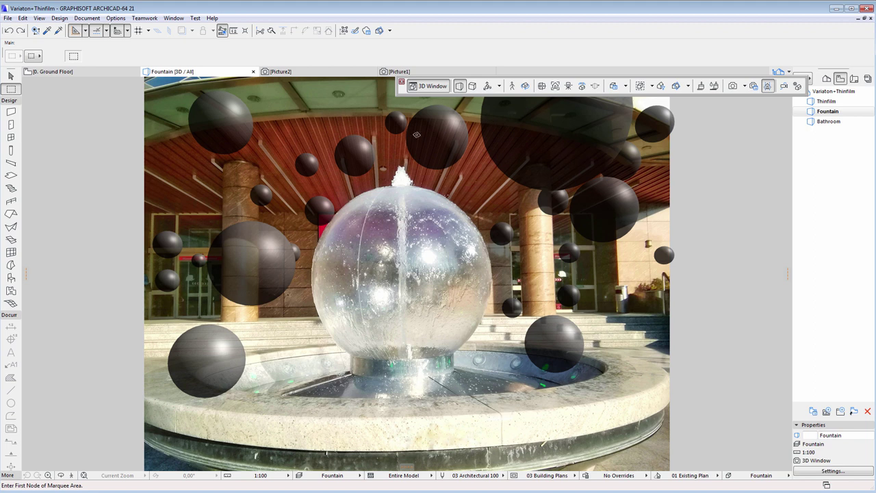
# Render the Fountain view as Picture3 with iridescent bubbles over the fountain photo.
pyautogui.click(737, 89)
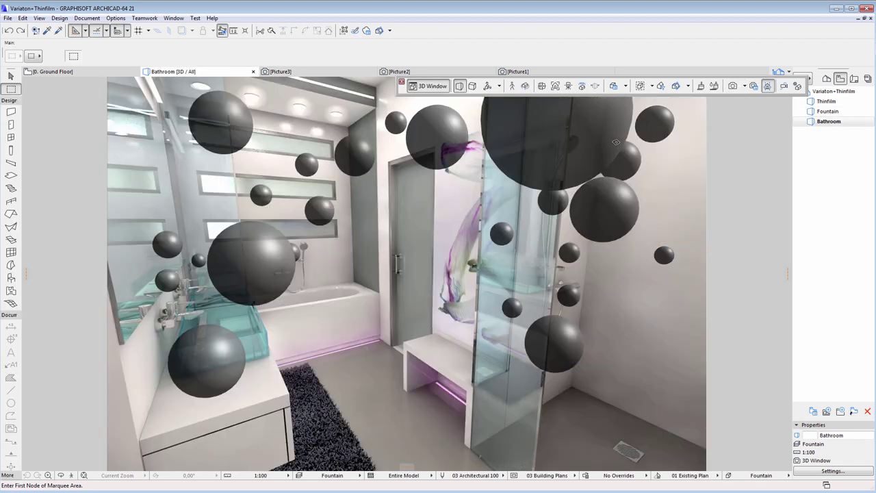
# Start a CineRender of the Bathroom view with the soap bubbles floating through the room.
pyautogui.click(732, 87)
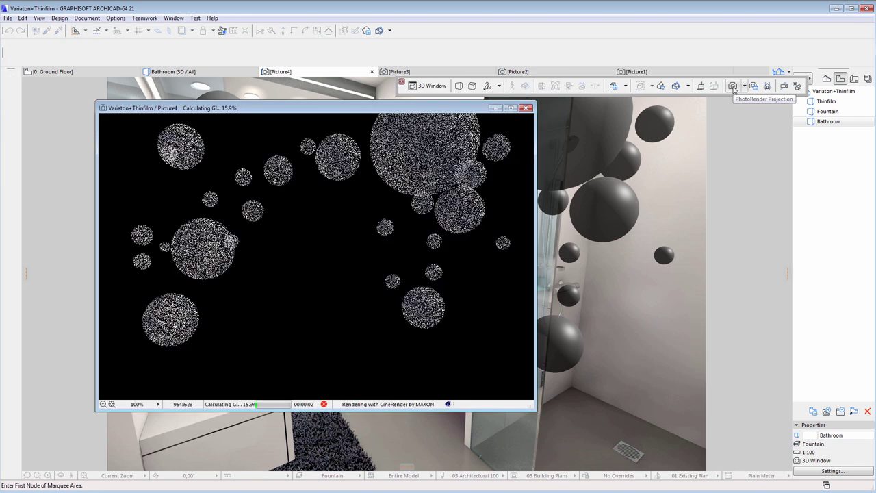